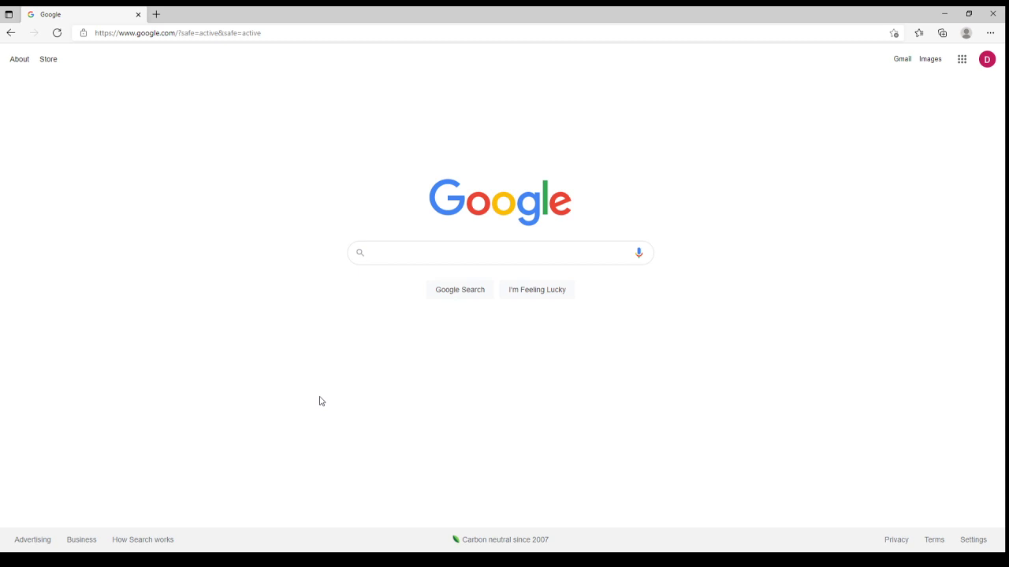
- Search Google for 'ldplayer download' by typing 'ldplayer do' and picking the suggestion
{"action": "left_click", "coordinate": [401, 253]}
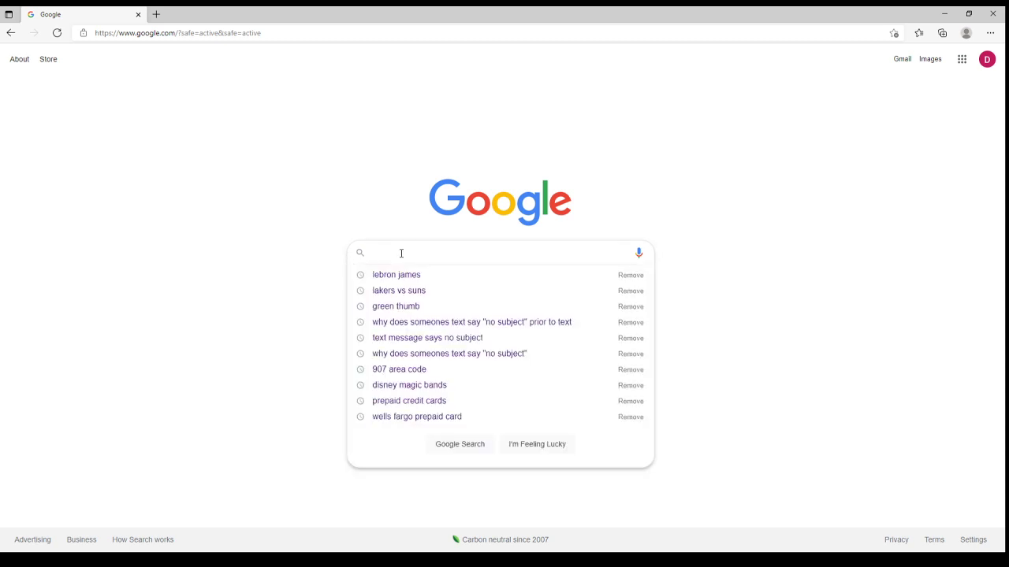
{"action": "type", "text": "ld"}
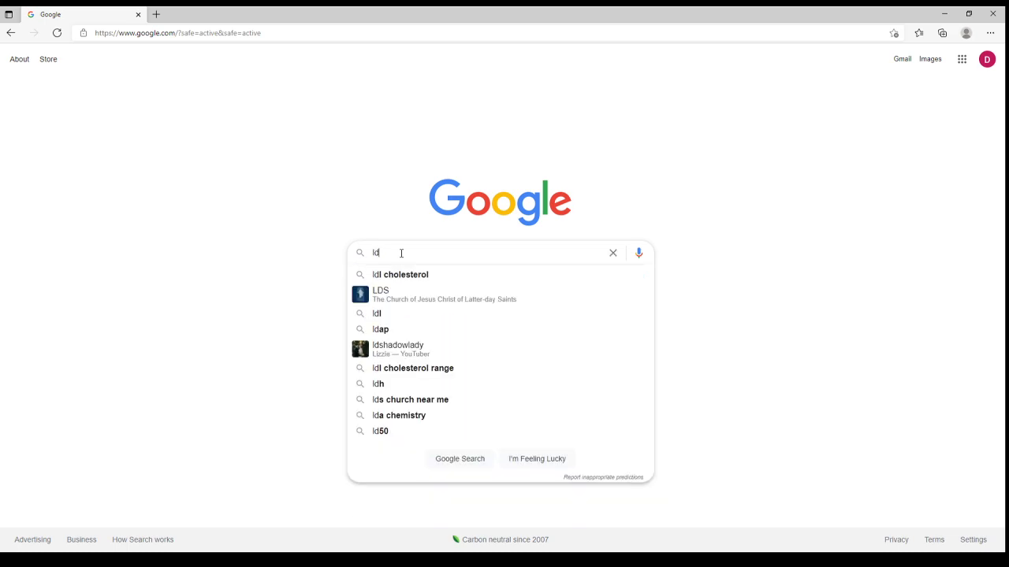
{"action": "type", "text": "player"}
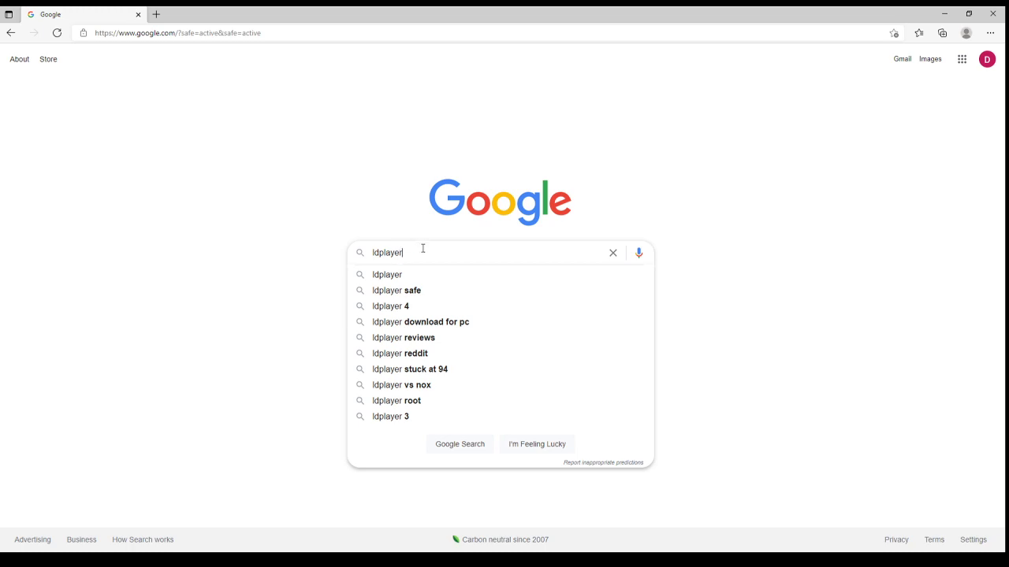
{"action": "type", "text": " do"}
{"action": "left_click", "coordinate": [418, 274]}
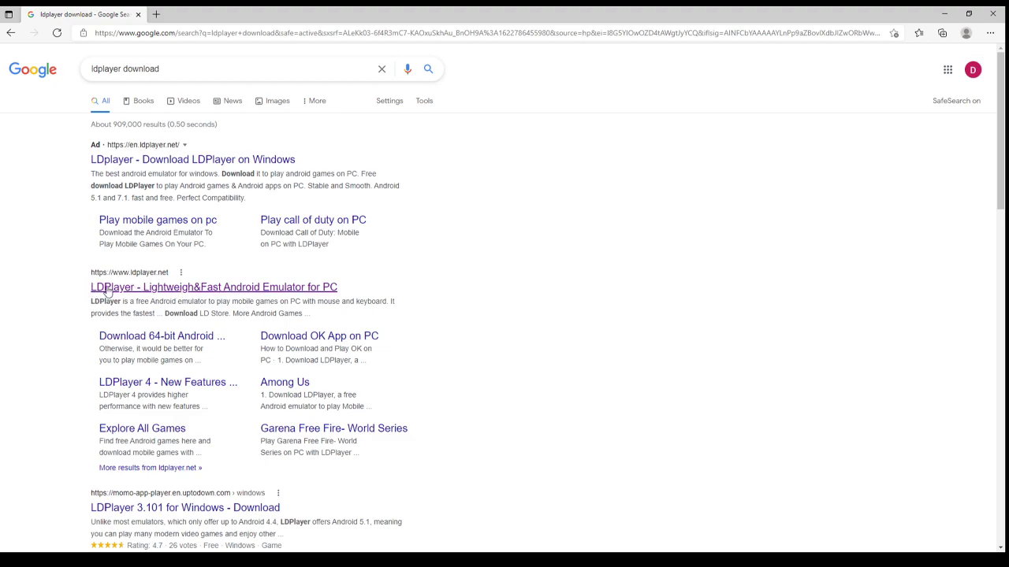
- Open the official LDPlayer site at ldplayer.net from the results, then minimize Edge
{"action": "left_click", "coordinate": [164, 290]}
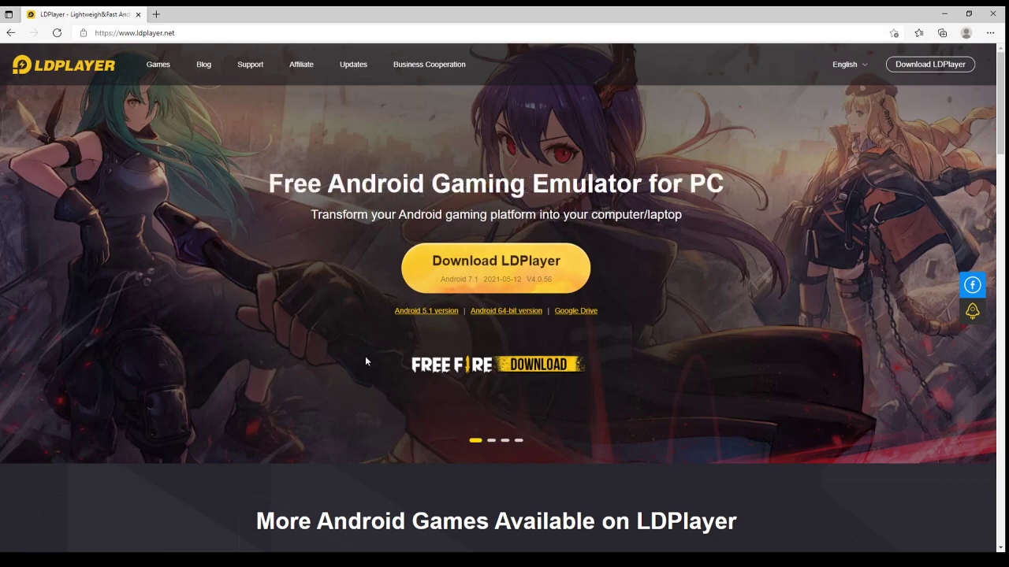
{"action": "left_click", "coordinate": [940, 17]}
- Clear Edge and Streamlabs OBS away and launch LDPlayer4 from its desktop shortcut
{"action": "left_click", "coordinate": [940, 16]}
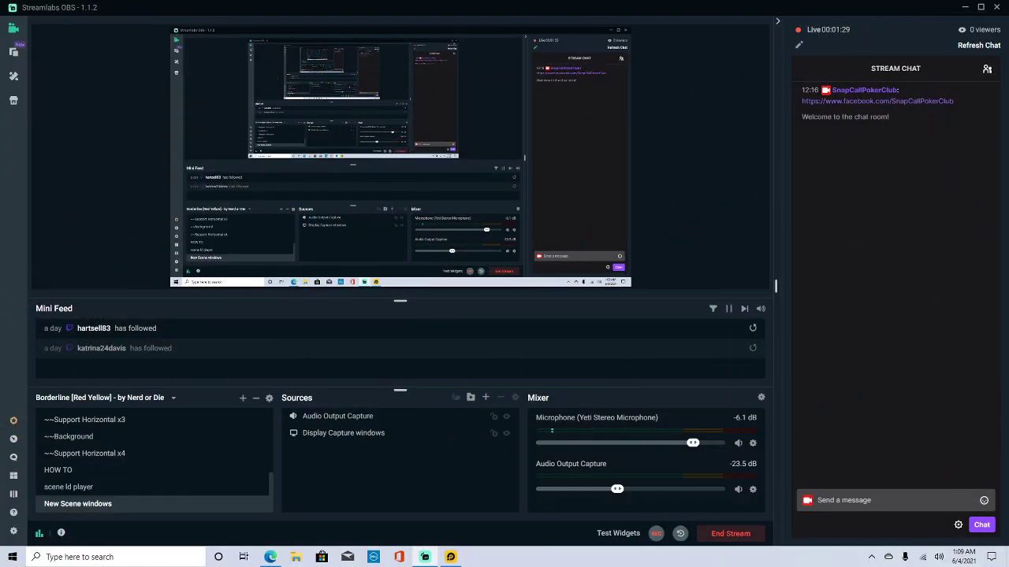
{"action": "left_click", "coordinate": [969, 12]}
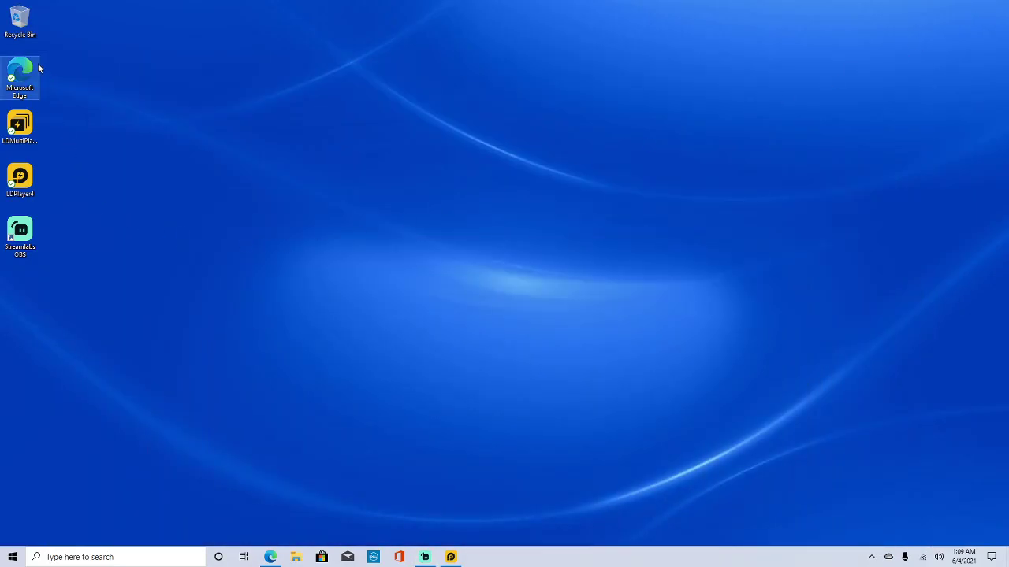
{"action": "left_click", "coordinate": [21, 177]}
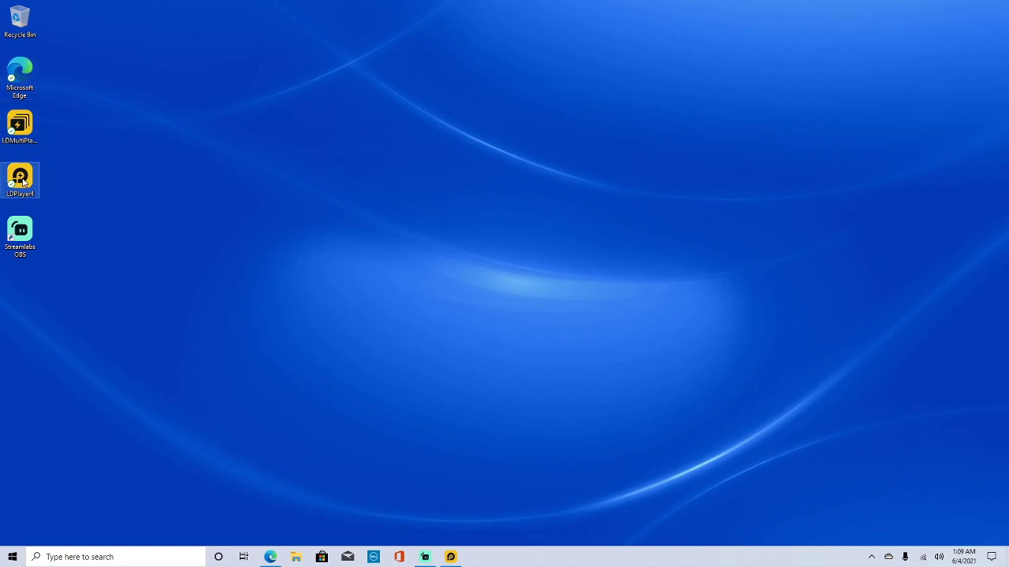
{"action": "double_click", "coordinate": [23, 182]}
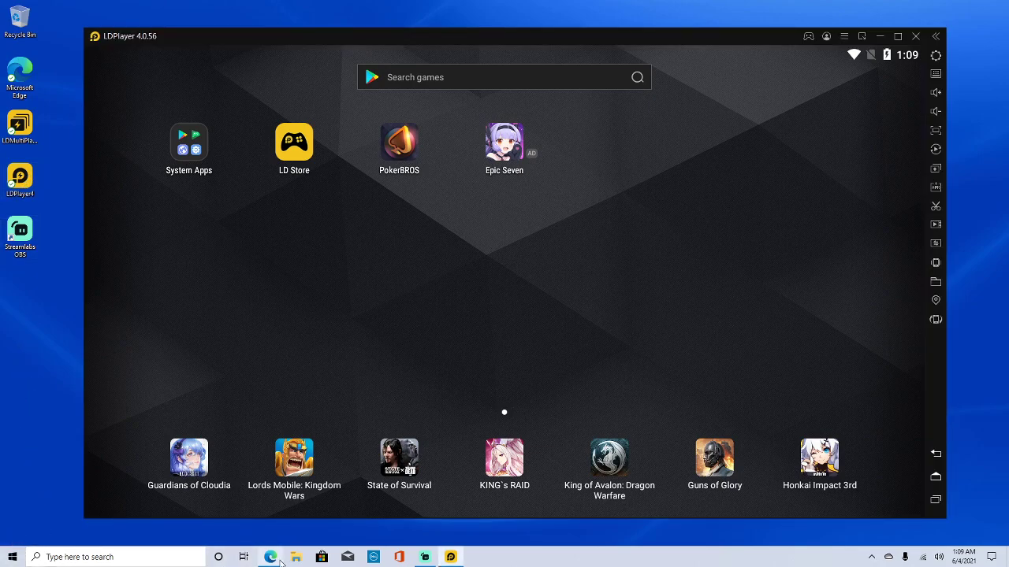
- Switch the Streamlabs OBS broadcast to the 'scene ld player' scene
{"action": "left_click", "coordinate": [452, 558]}
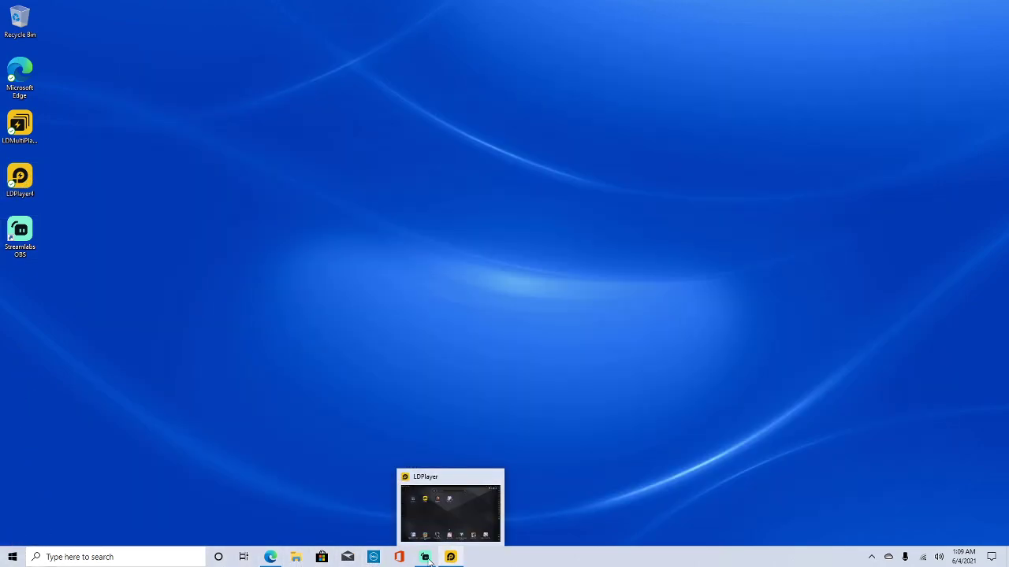
{"action": "left_click", "coordinate": [271, 559]}
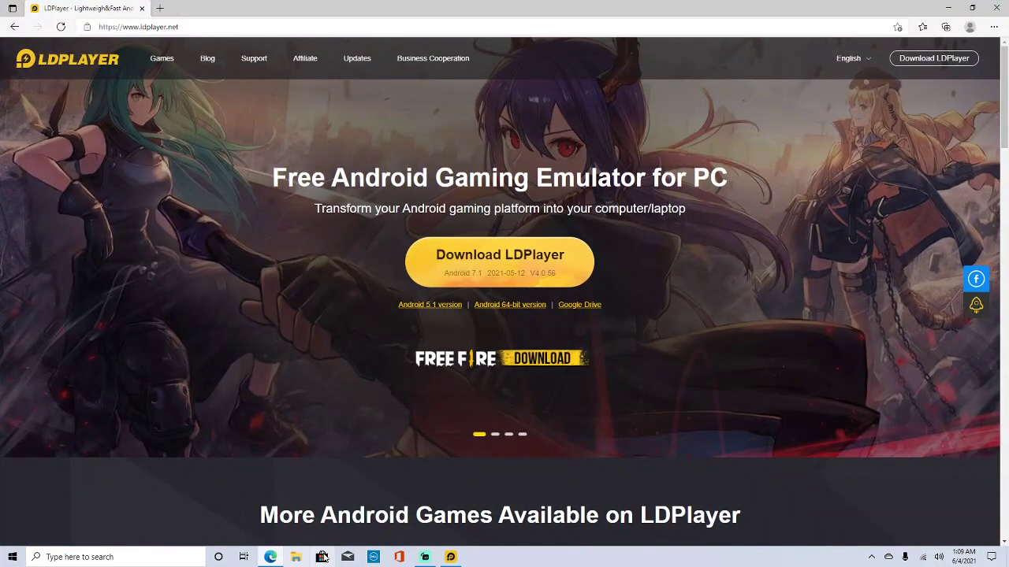
{"action": "left_click", "coordinate": [425, 557]}
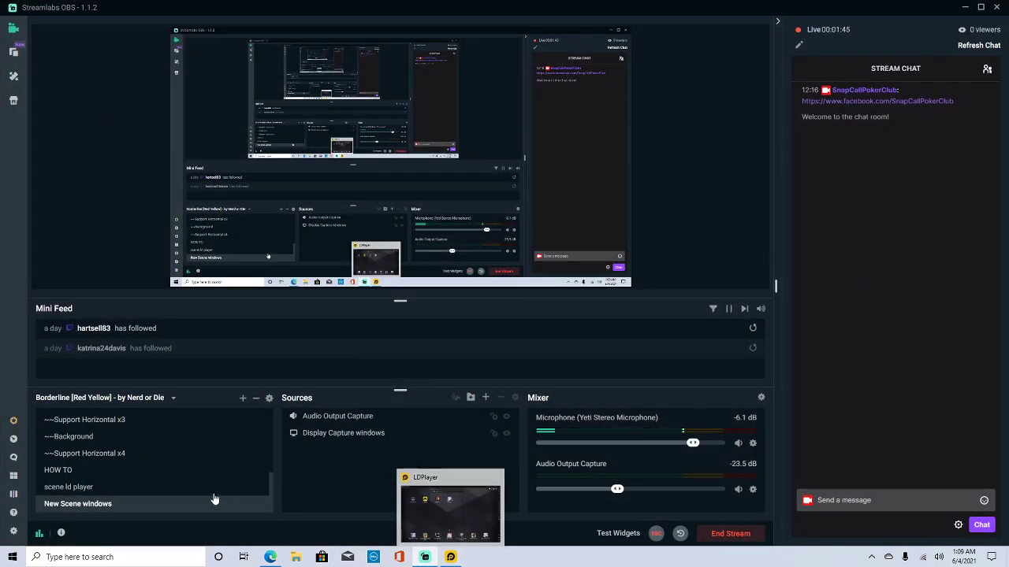
{"action": "left_click", "coordinate": [85, 488]}
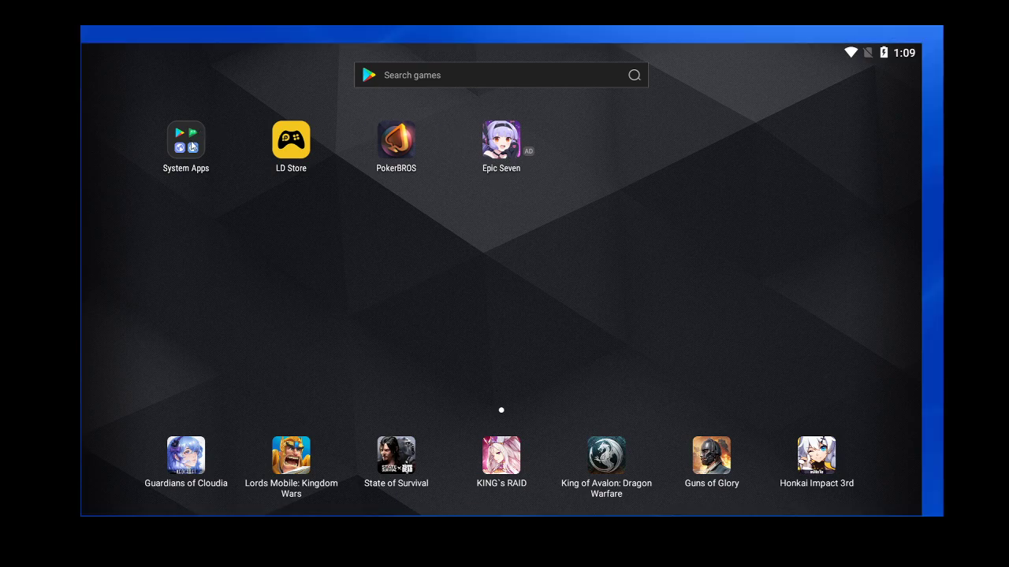
- Open the System Apps folder showing Play Store, Play Games, Browser and Settings
{"action": "left_click", "coordinate": [190, 148]}
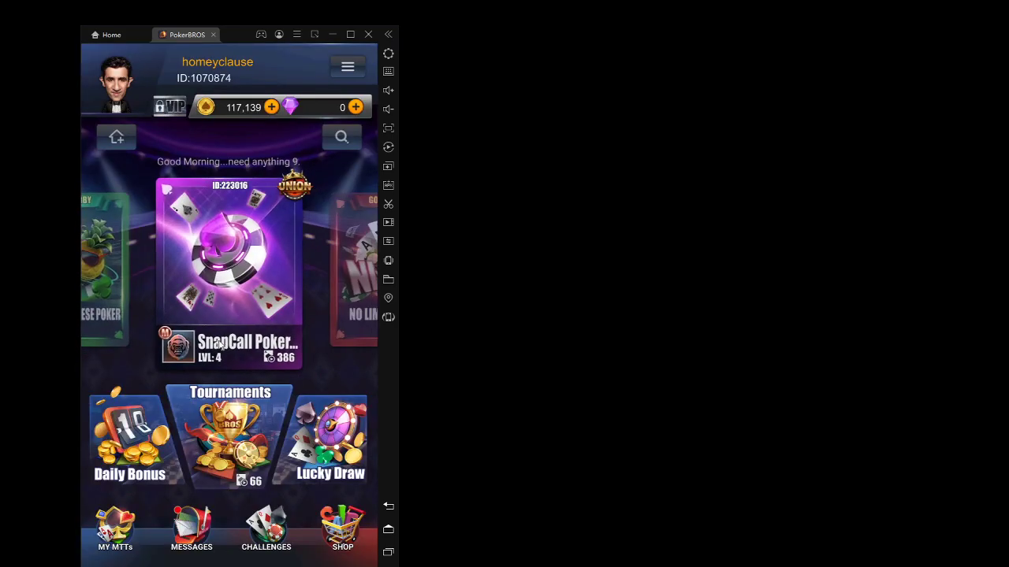
- Enter the SnapCall Poker Club and scroll up through its NLH cash tables
{"action": "left_click", "coordinate": [227, 342]}
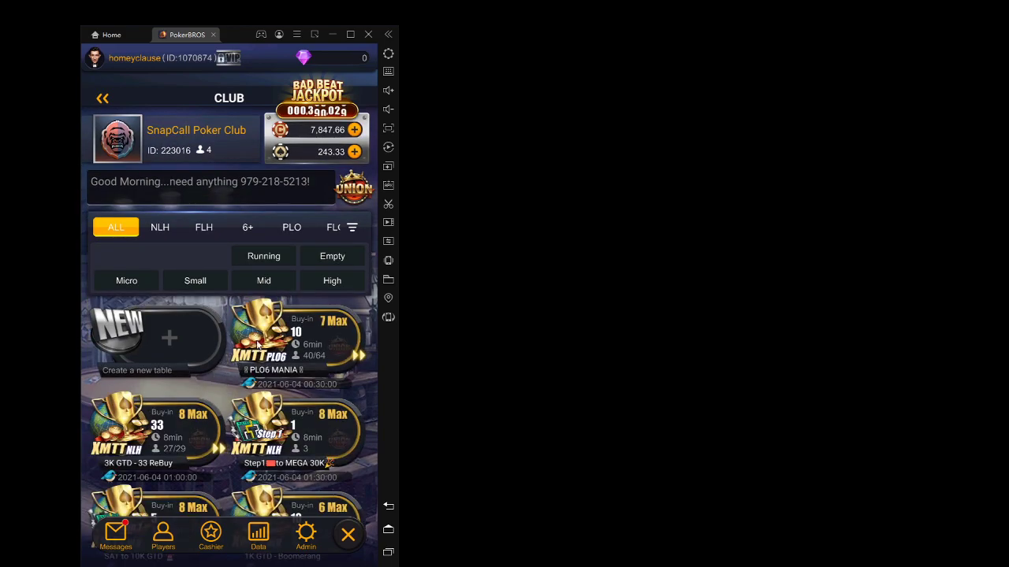
{"action": "scroll", "coordinate": [233, 371], "scroll_direction": "down", "scroll_amount": 5}
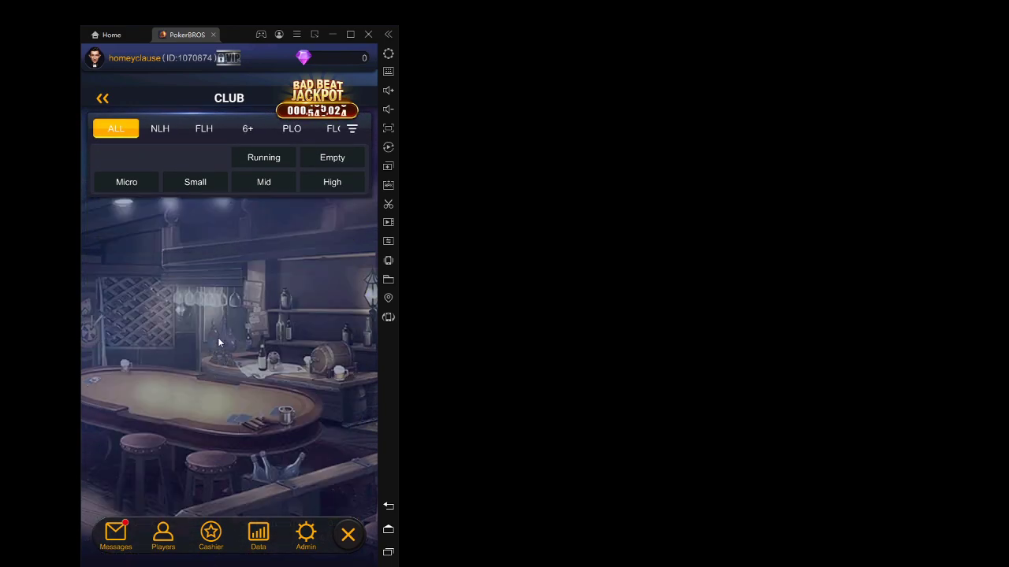
{"action": "scroll", "coordinate": [232, 260], "scroll_direction": "up", "scroll_amount": 2}
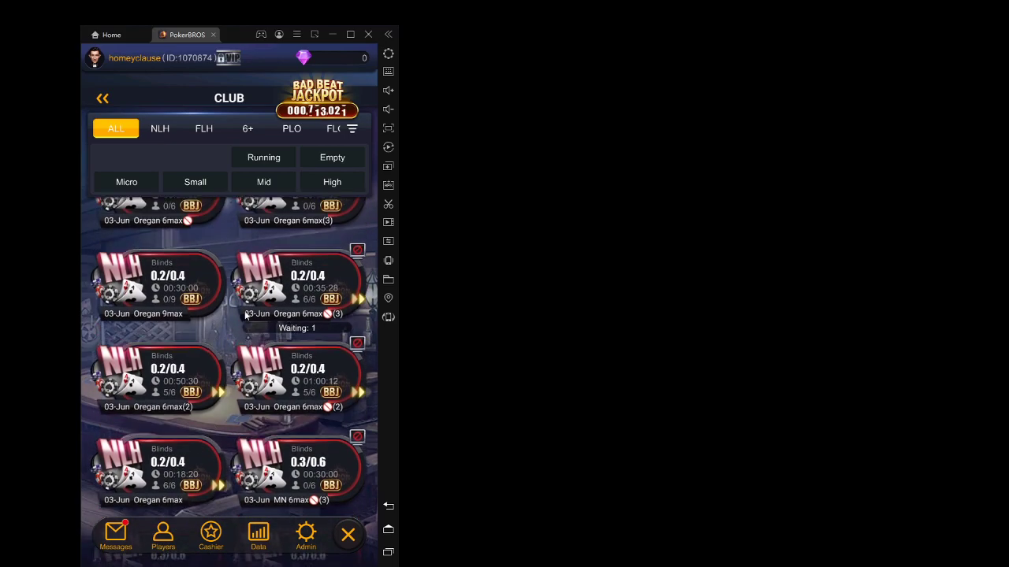
{"action": "scroll", "coordinate": [233, 258], "scroll_direction": "up", "scroll_amount": 4}
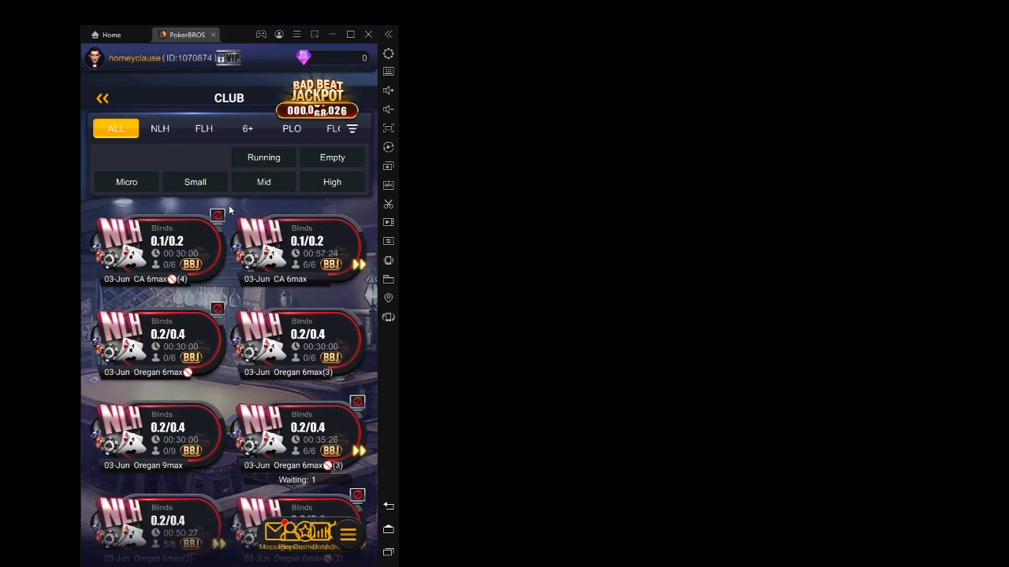
{"action": "scroll", "coordinate": [217, 315], "scroll_direction": "up", "scroll_amount": 5}
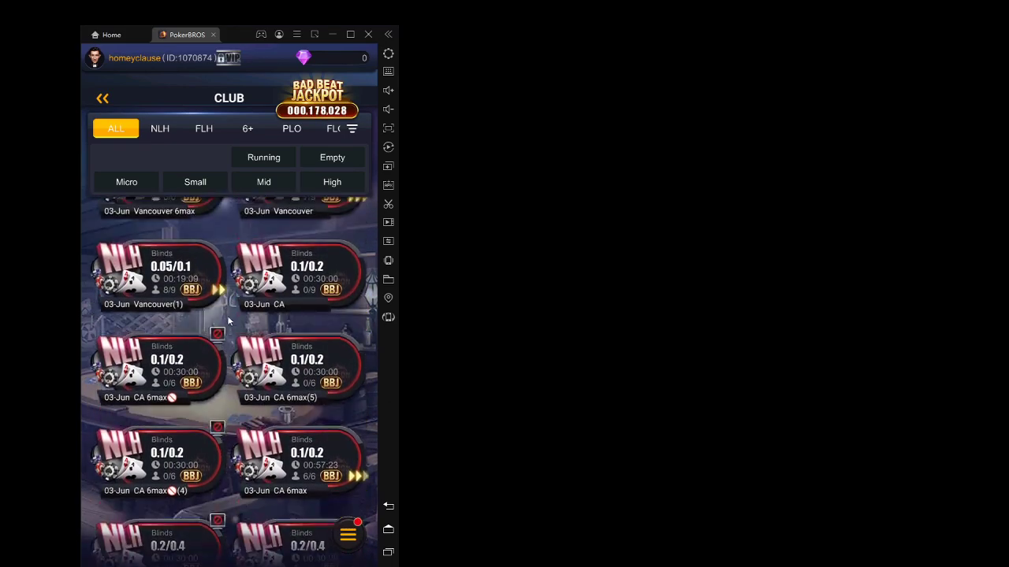
{"action": "scroll", "coordinate": [241, 260], "scroll_direction": "up", "scroll_amount": 5}
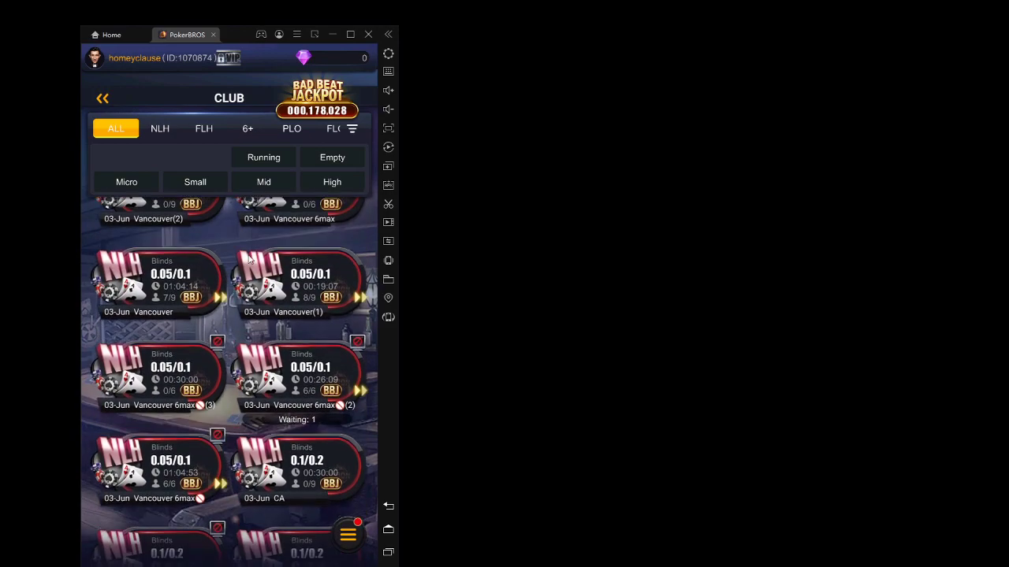
{"action": "scroll", "coordinate": [227, 252], "scroll_direction": "up", "scroll_amount": 5}
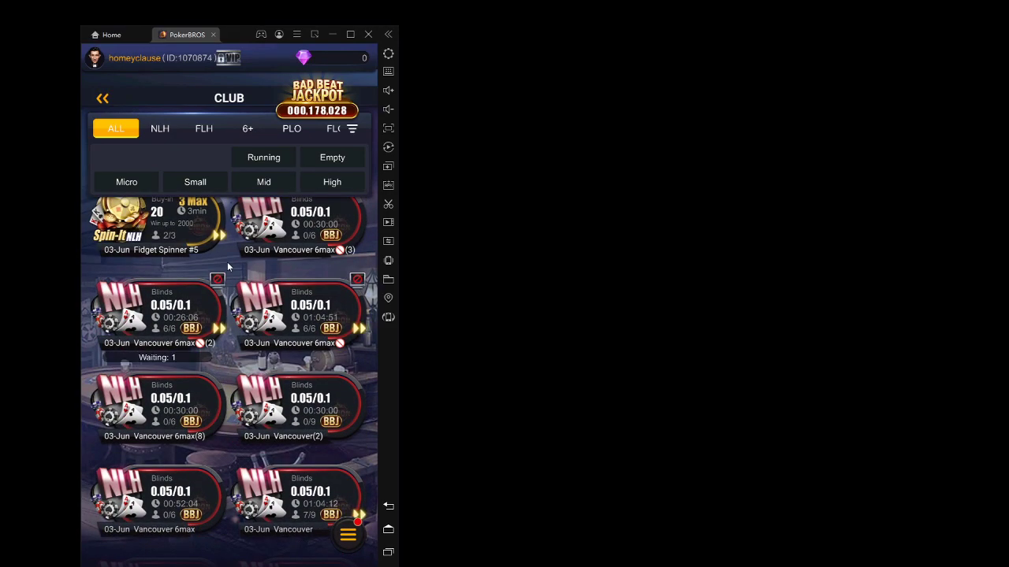
{"action": "scroll", "coordinate": [234, 287], "scroll_direction": "up", "scroll_amount": 5}
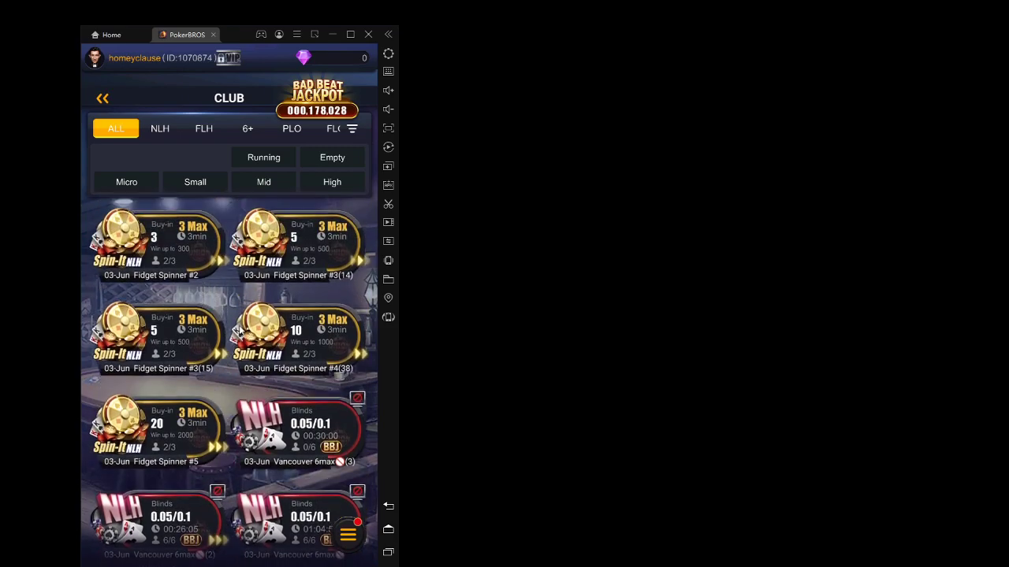
{"action": "scroll", "coordinate": [231, 220], "scroll_direction": "up", "scroll_amount": 3}
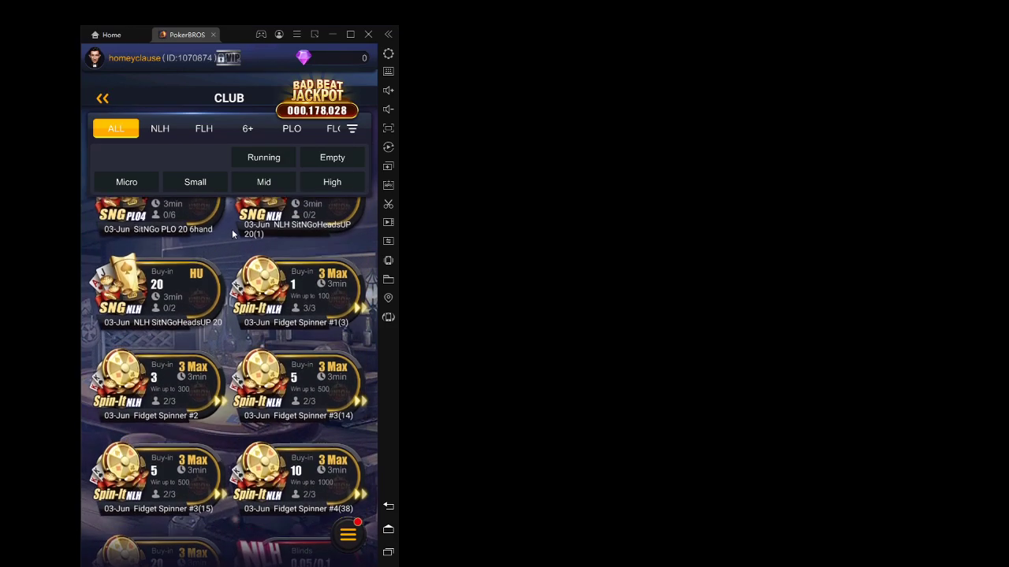
- Move past the Spin-It and SNG tables to MTT cards like 3K GTD FREEZEOUT and 10K GTD
{"action": "left_click_drag", "start_coordinate": [232, 234], "coordinate": [225, 307]}
{"action": "left_click_drag", "start_coordinate": [231, 241], "coordinate": [226, 307]}
{"action": "left_click_drag", "start_coordinate": [225, 243], "coordinate": [230, 341]}
{"action": "scroll", "coordinate": [230, 341], "scroll_direction": "up", "scroll_amount": 3}
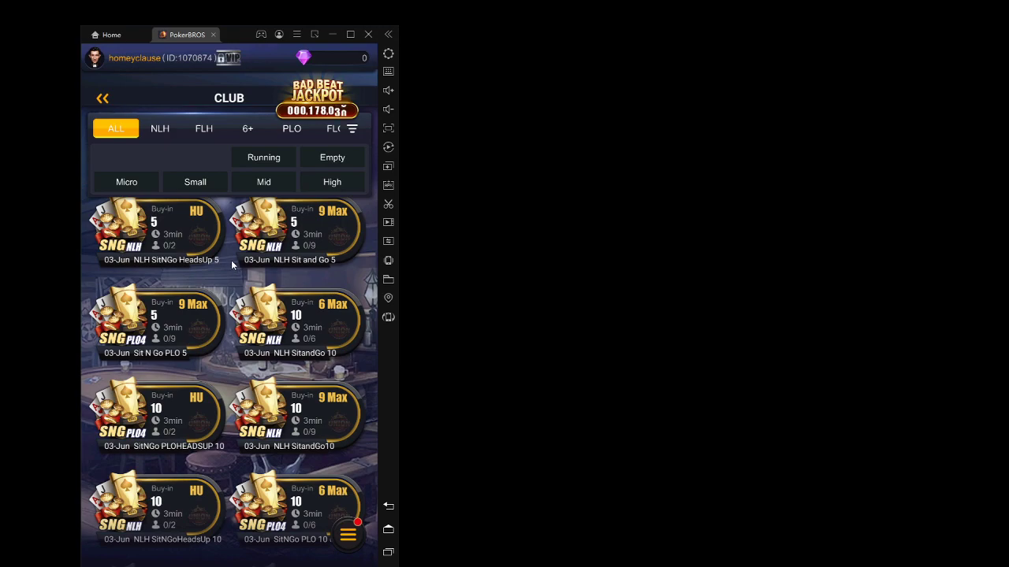
{"action": "left_click_drag", "start_coordinate": [231, 265], "coordinate": [224, 299]}
{"action": "left_click_drag", "start_coordinate": [222, 208], "coordinate": [225, 330]}
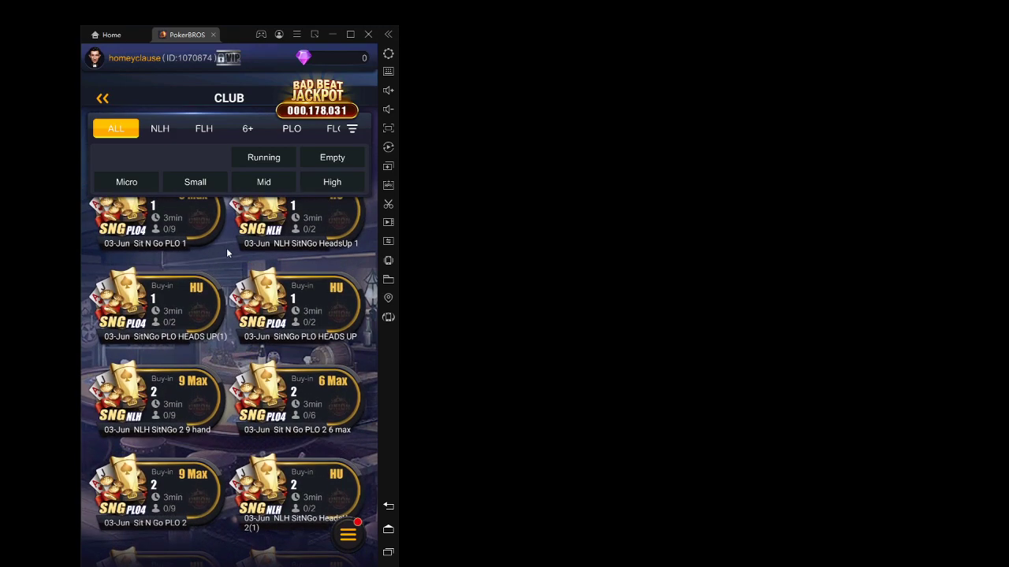
{"action": "left_click_drag", "start_coordinate": [226, 258], "coordinate": [221, 318]}
{"action": "left_click_drag", "start_coordinate": [224, 253], "coordinate": [225, 317]}
{"action": "left_click_drag", "start_coordinate": [222, 248], "coordinate": [222, 319]}
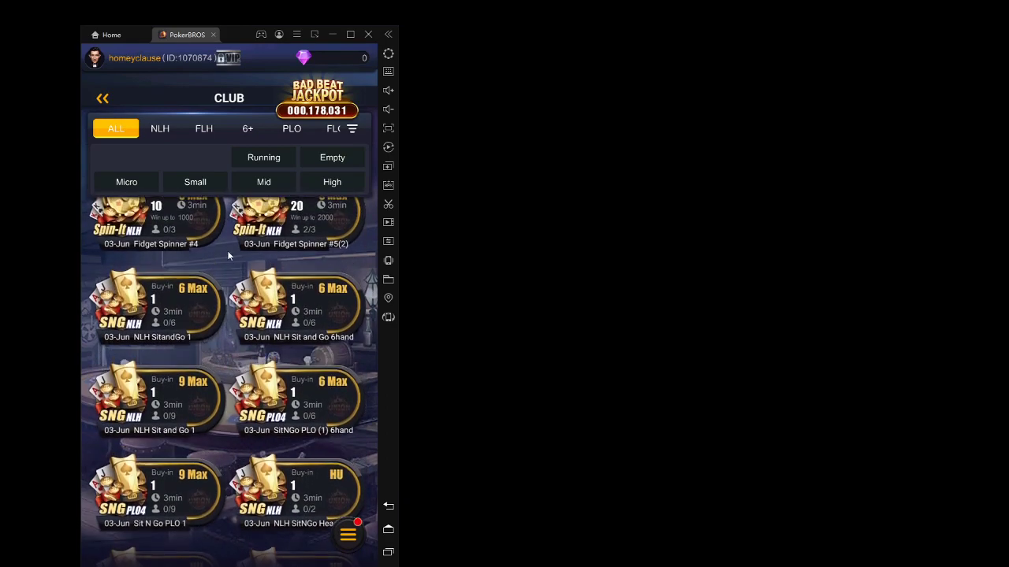
{"action": "left_click_drag", "start_coordinate": [227, 250], "coordinate": [225, 331]}
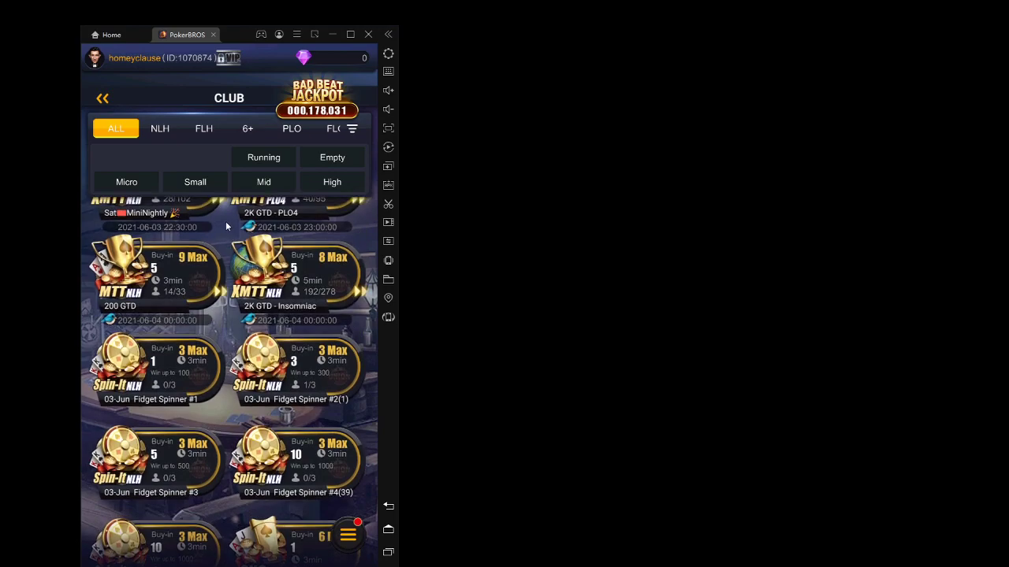
{"action": "left_click_drag", "start_coordinate": [225, 223], "coordinate": [224, 323]}
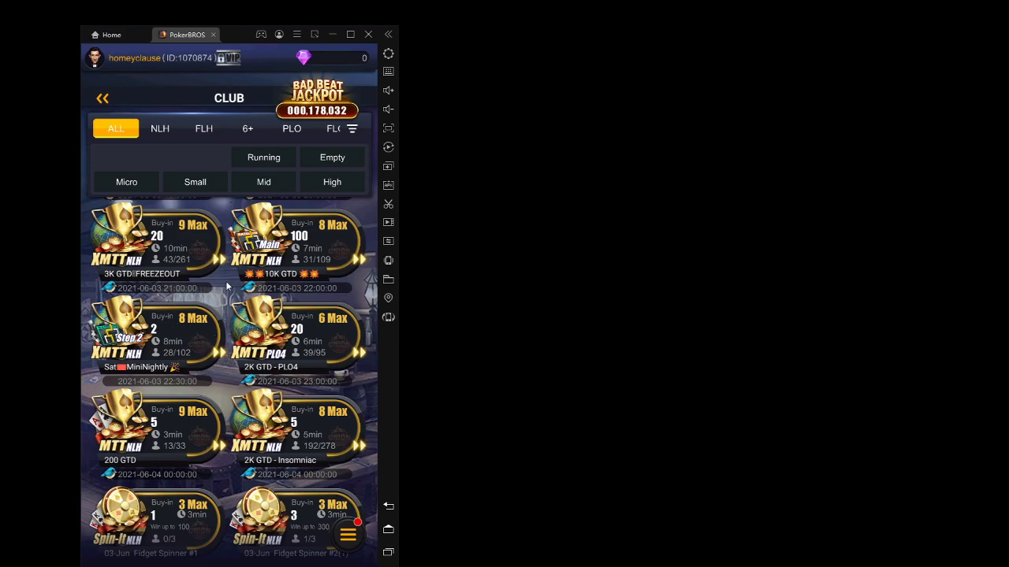
- Scroll to the SnapCall Poker Club header, then back to 3K GTD - 33 ReBuy through 1K GTD - 5Max
{"action": "scroll", "coordinate": [227, 287], "scroll_direction": "up", "scroll_amount": 5}
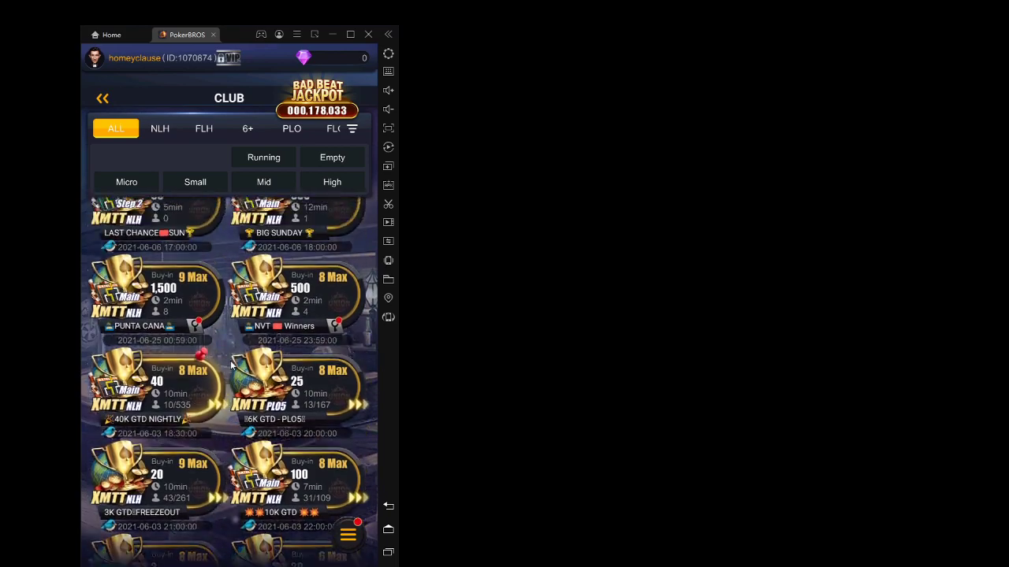
{"action": "scroll", "coordinate": [231, 371], "scroll_direction": "down", "scroll_amount": 10}
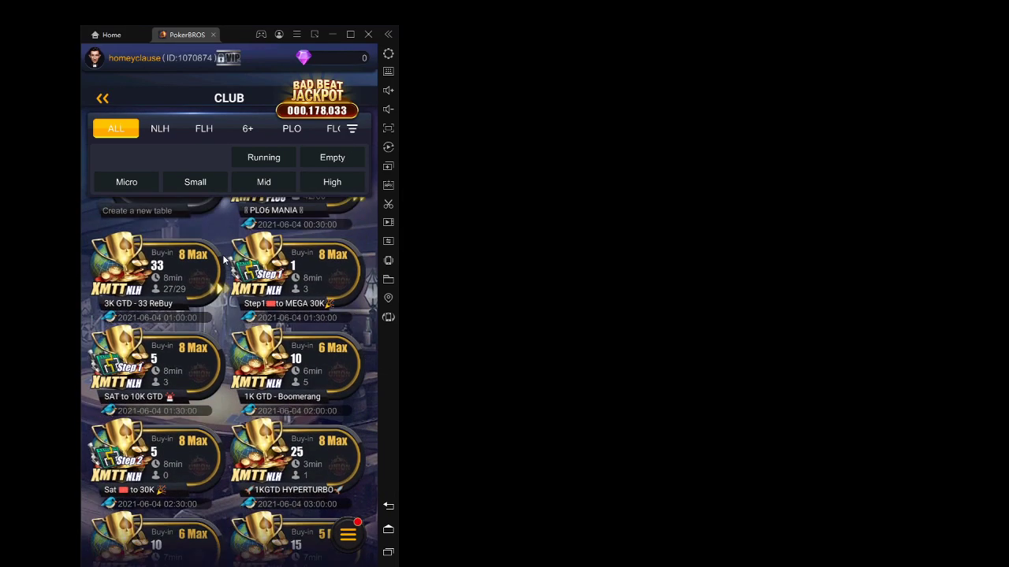
{"action": "scroll", "coordinate": [224, 264], "scroll_direction": "up", "scroll_amount": 5}
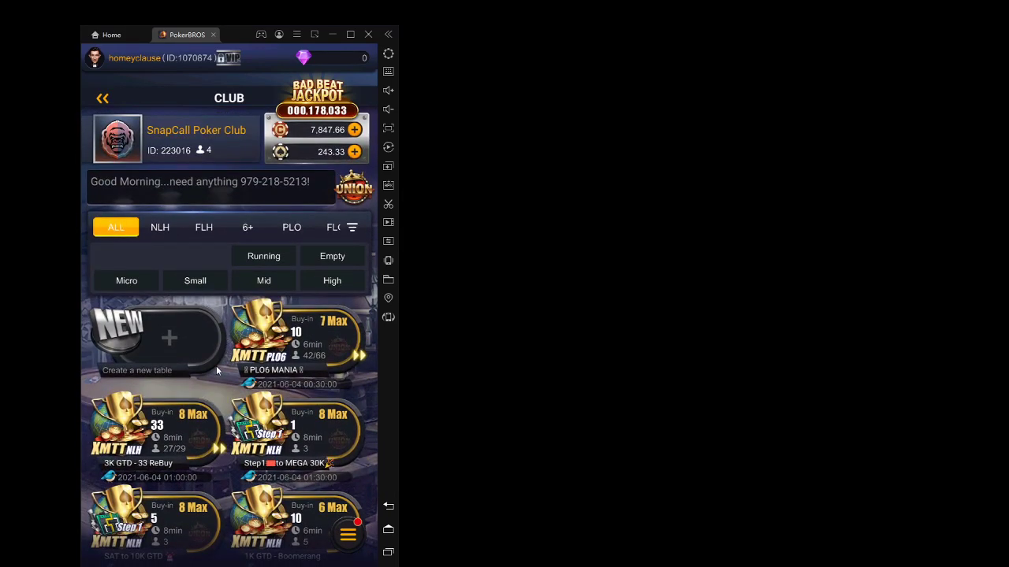
{"action": "scroll", "coordinate": [214, 388], "scroll_direction": "down", "scroll_amount": 5}
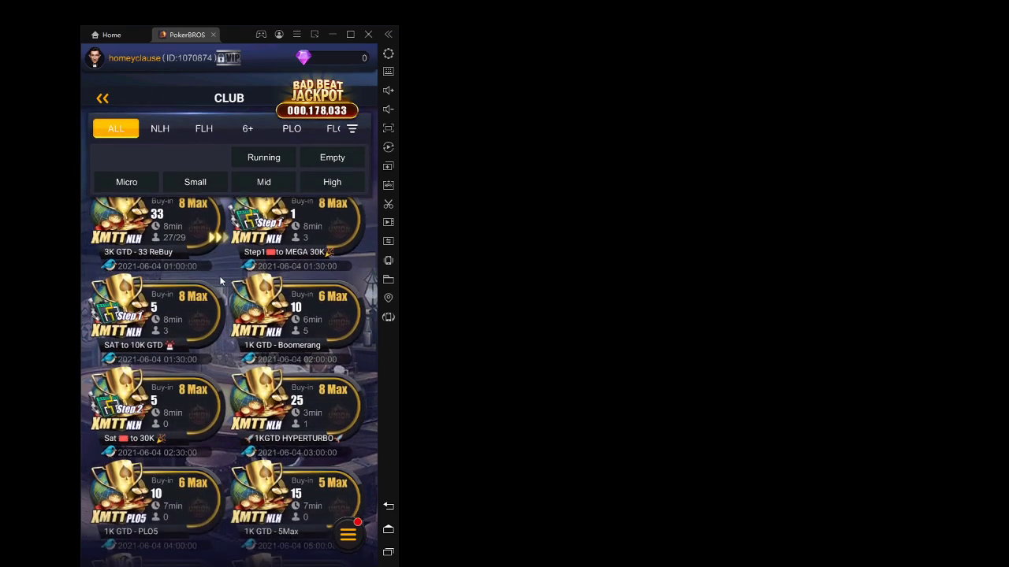